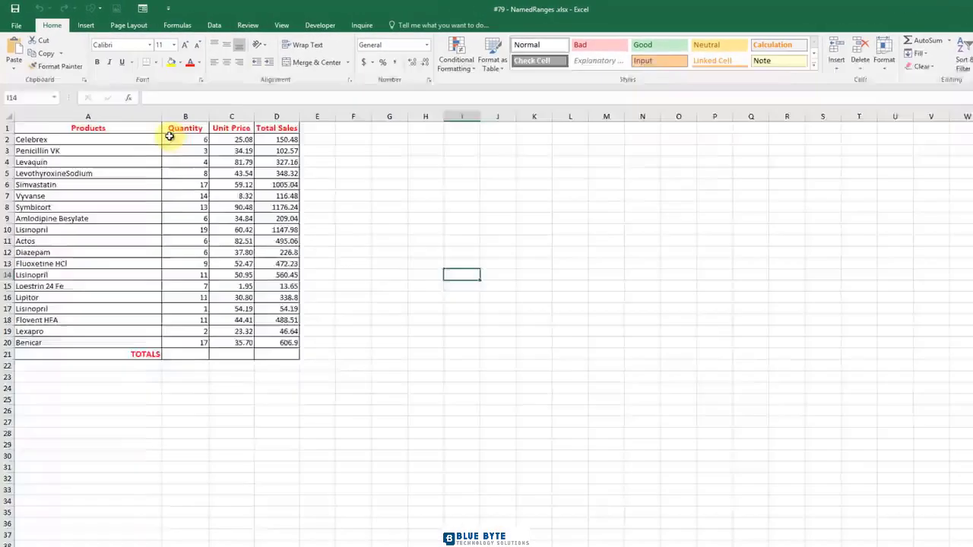
Name the Quantity values B2:B20 QUANTITY via the Name Box.
left_click_drag(163, 125, 164, 223)
left_click_drag(247, 338, 259, 463)
left_click(48, 135)
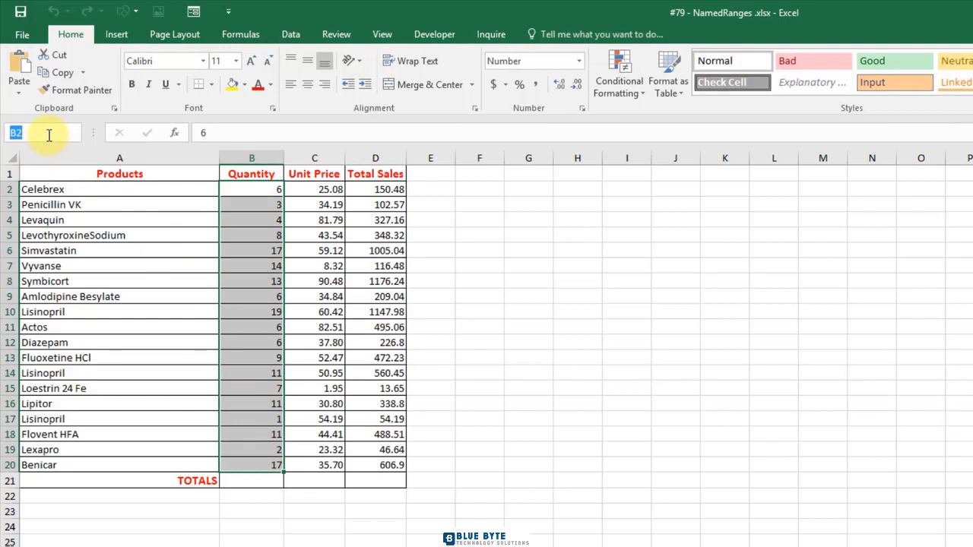
type("Q")
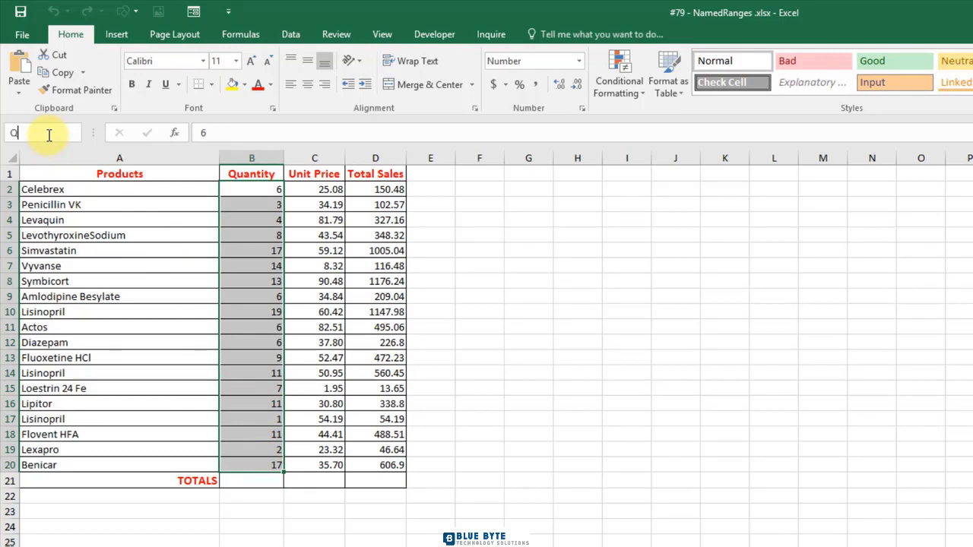
type("UANTITY")
key("Return")
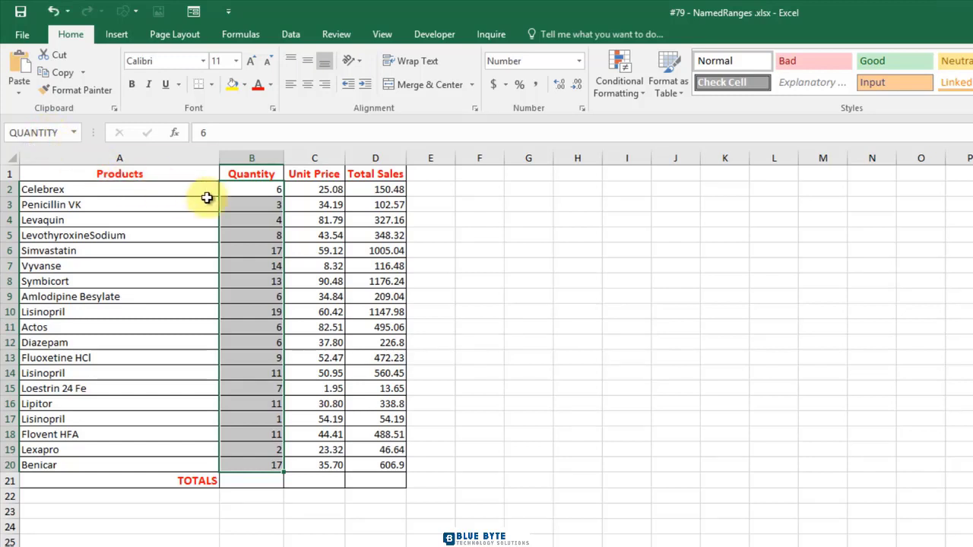
Name the Unit Price values C2:C20 UNIT_PRICE.
left_click_drag(323, 191, 337, 459)
left_click(45, 133)
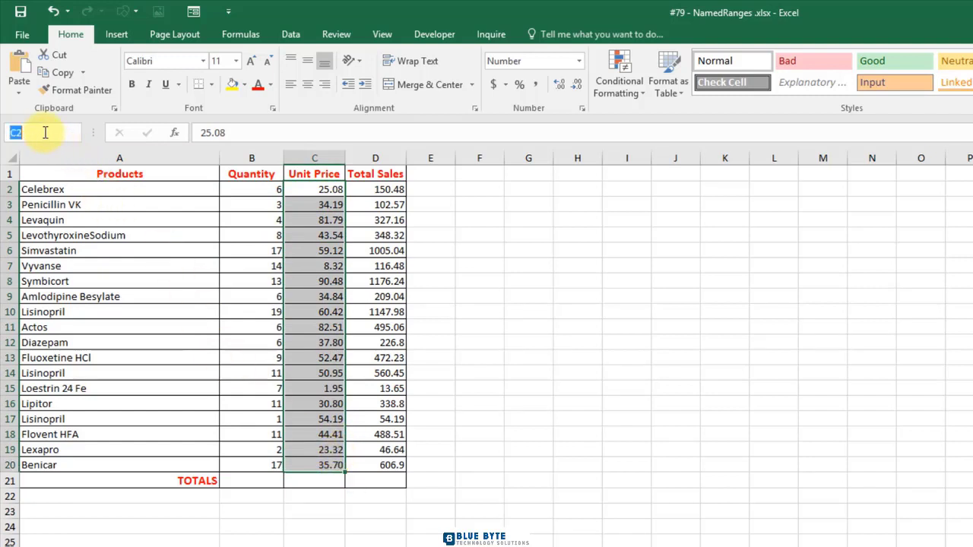
type("UNIT")
type("_PRICE")
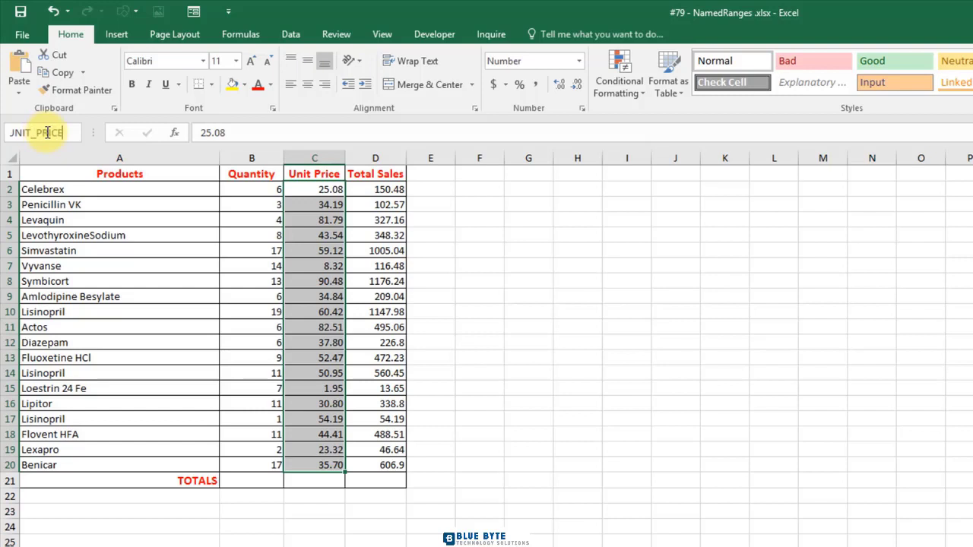
key("Return")
Name the Total Sales values D2:D20 TOTAL_SALES.
left_click_drag(371, 192, 376, 465)
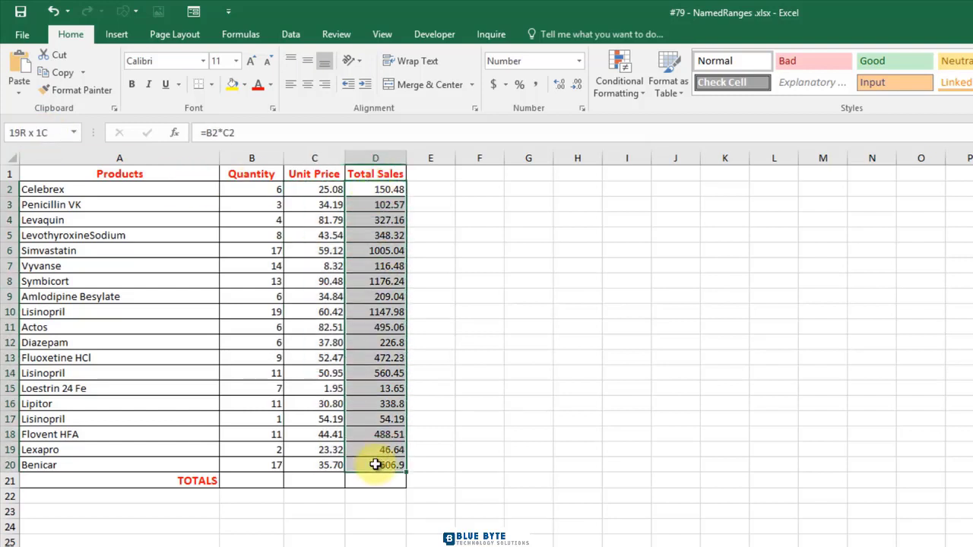
left_click(34, 131)
type("TOT")
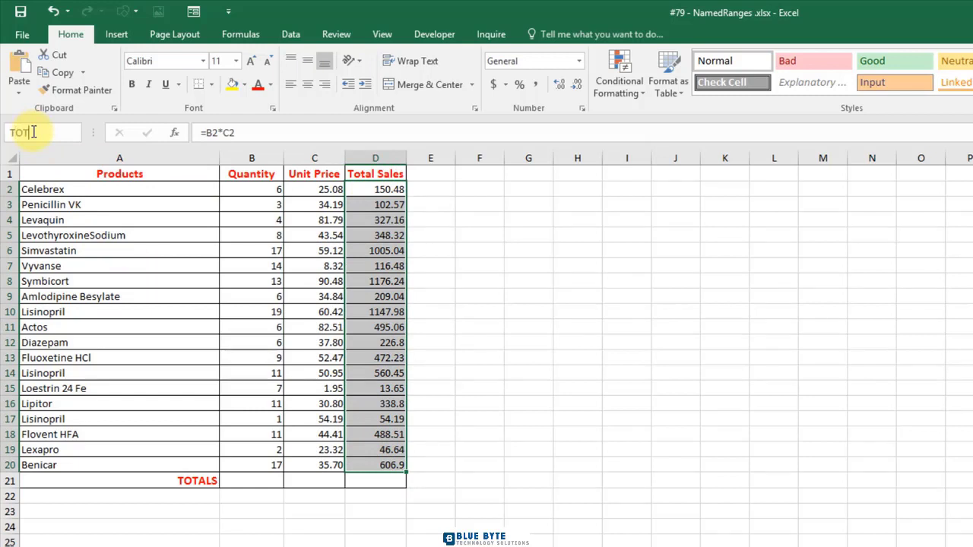
type("AL_SALES")
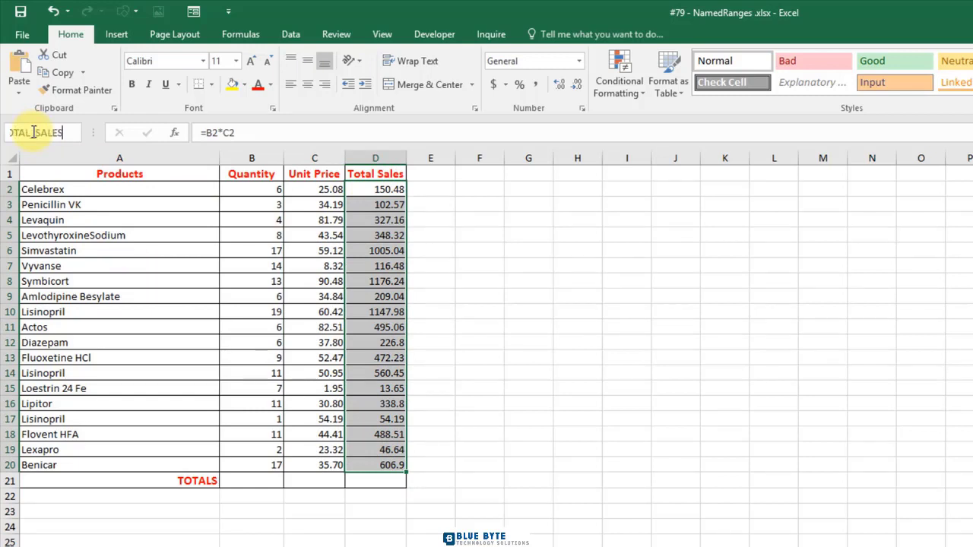
key("Return")
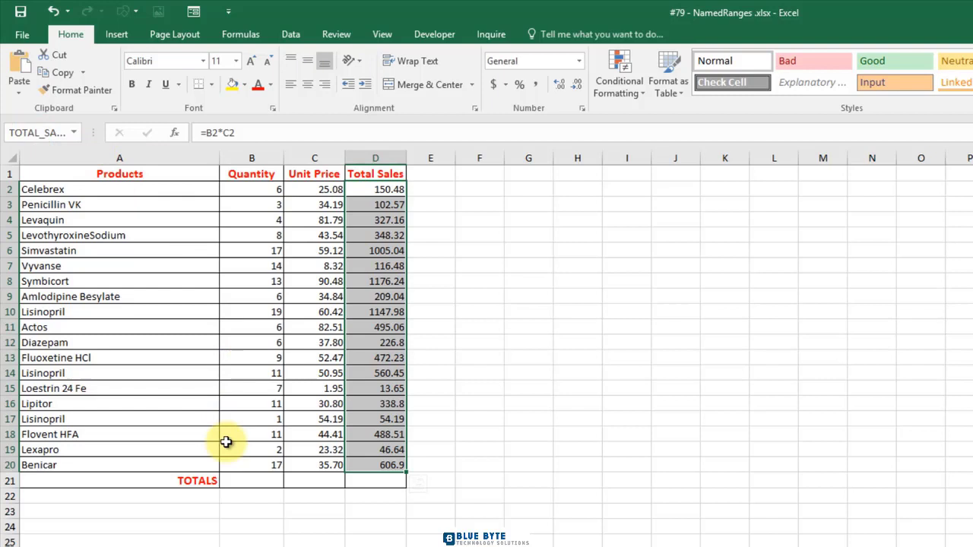
Enter =SUM(QUANTITY) in B21 to total the quantities as 171.
left_click(247, 480)
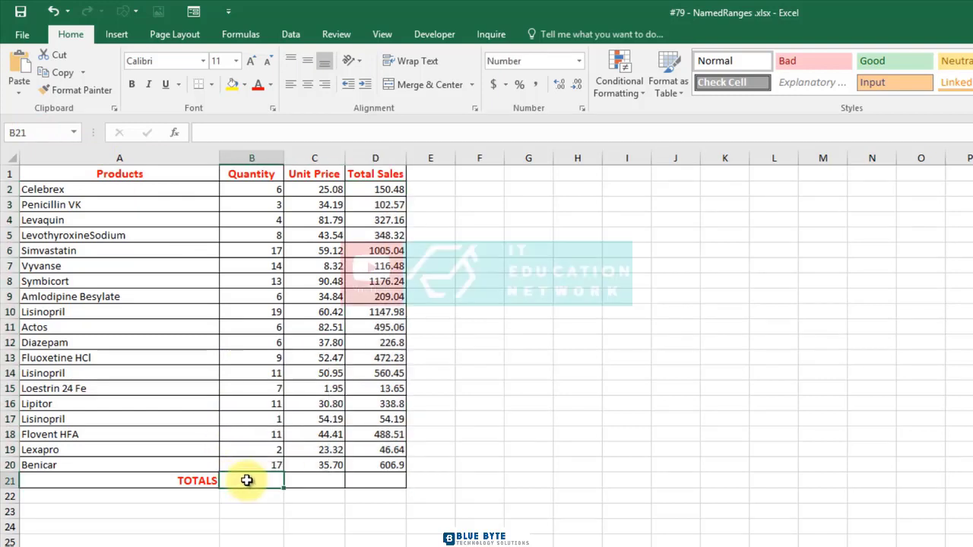
type("=SUM")
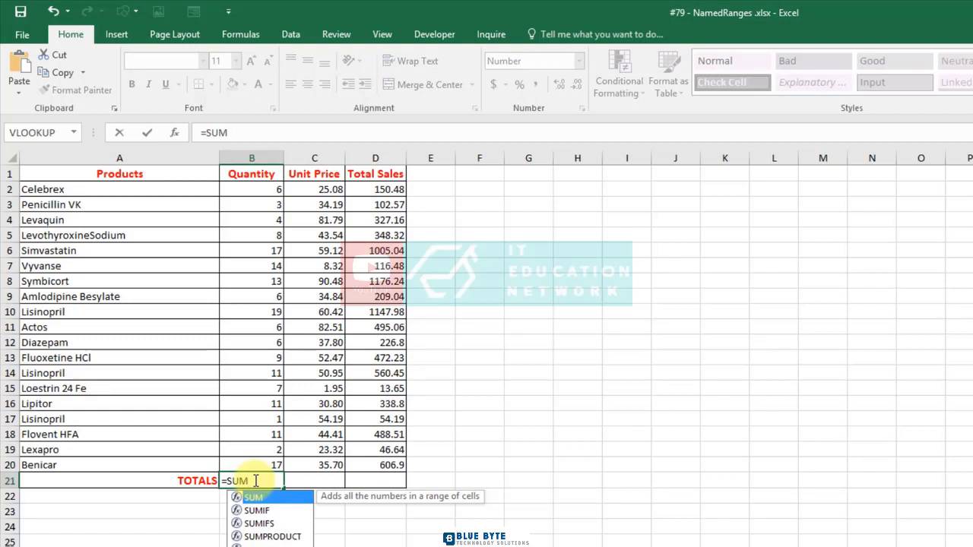
type("(")
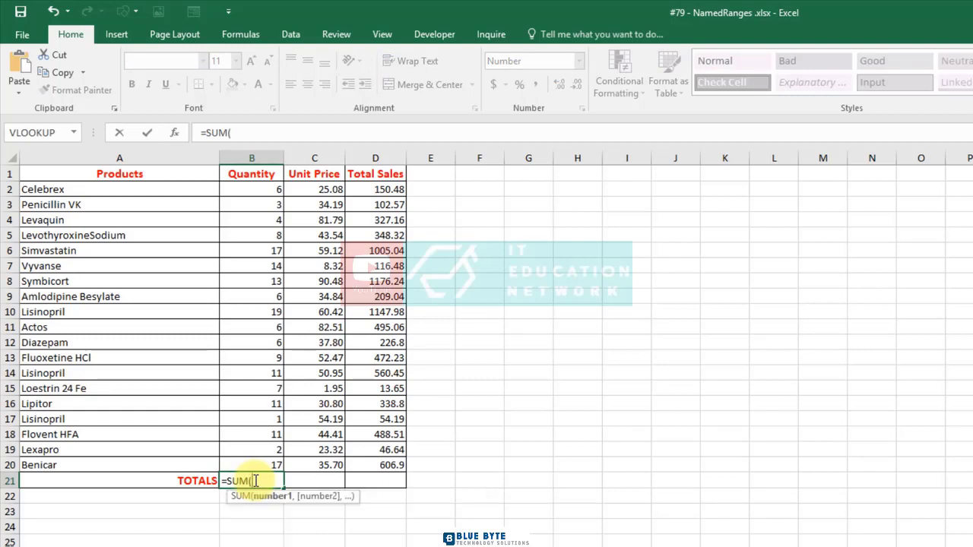
type("QUANTI")
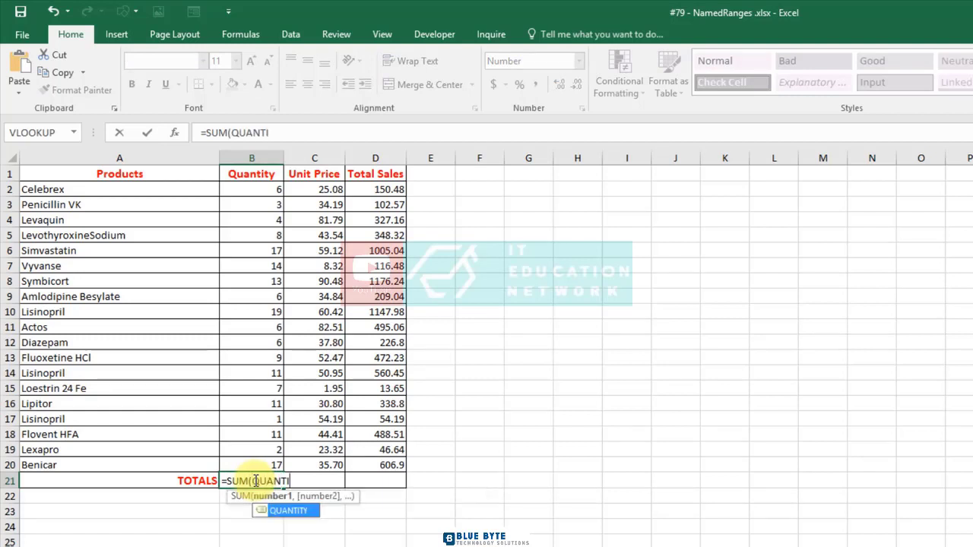
type("TY)")
key("Return")
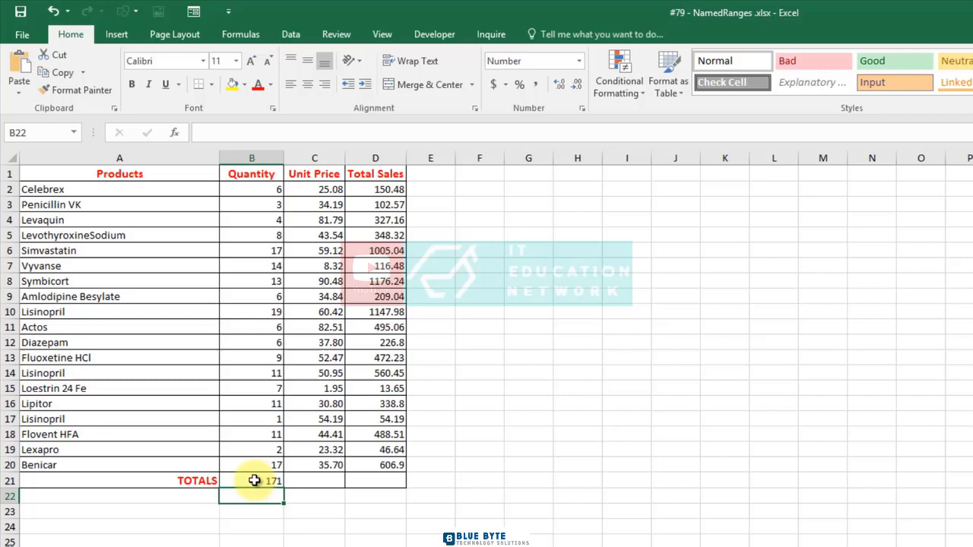
Enter =SUM(TOTAL_SALES) in cell D21 of the TOTALS row.
left_click(387, 481)
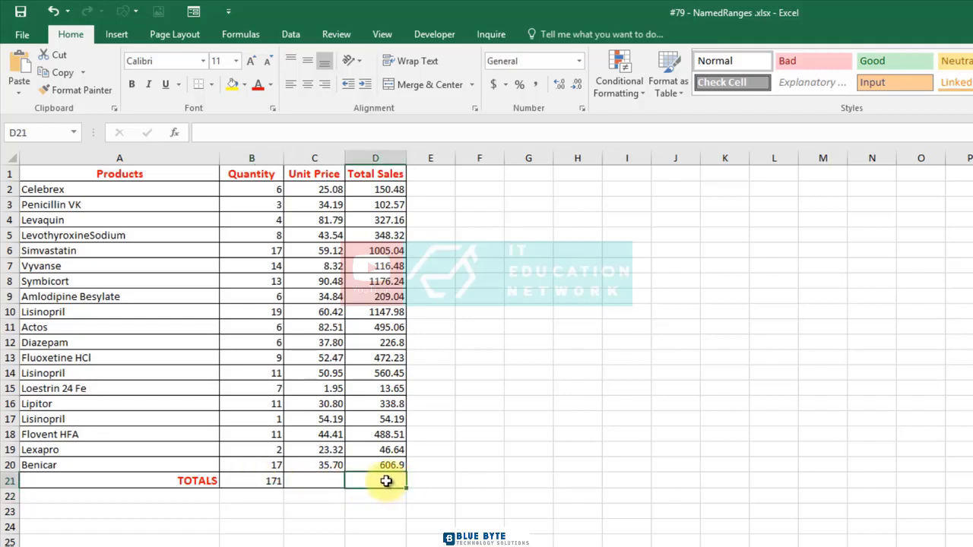
type("=SUM")
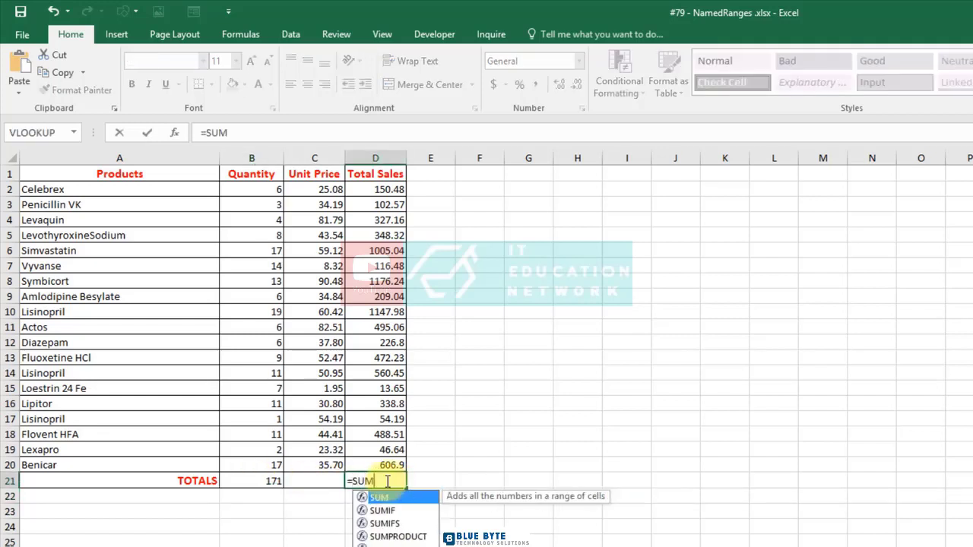
type("(TOTAL_")
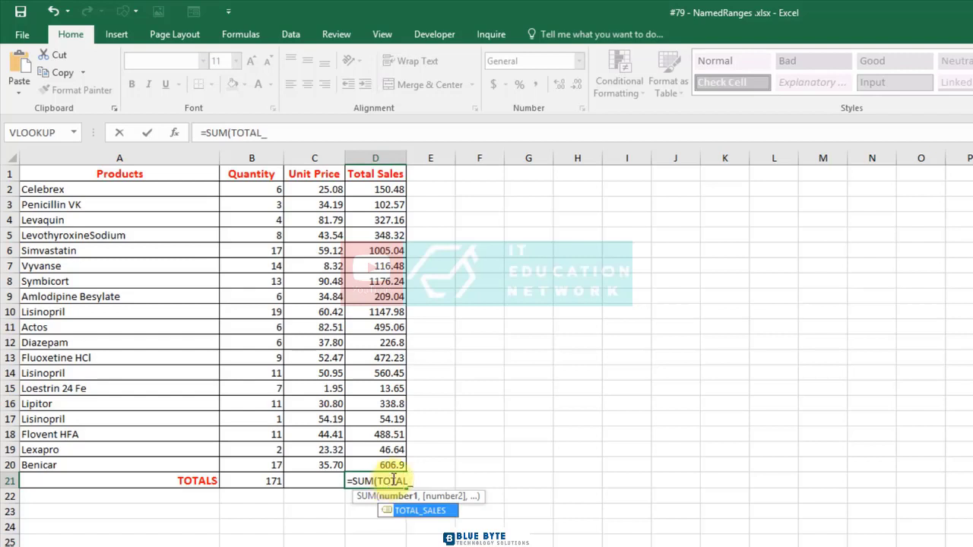
type("SALES)")
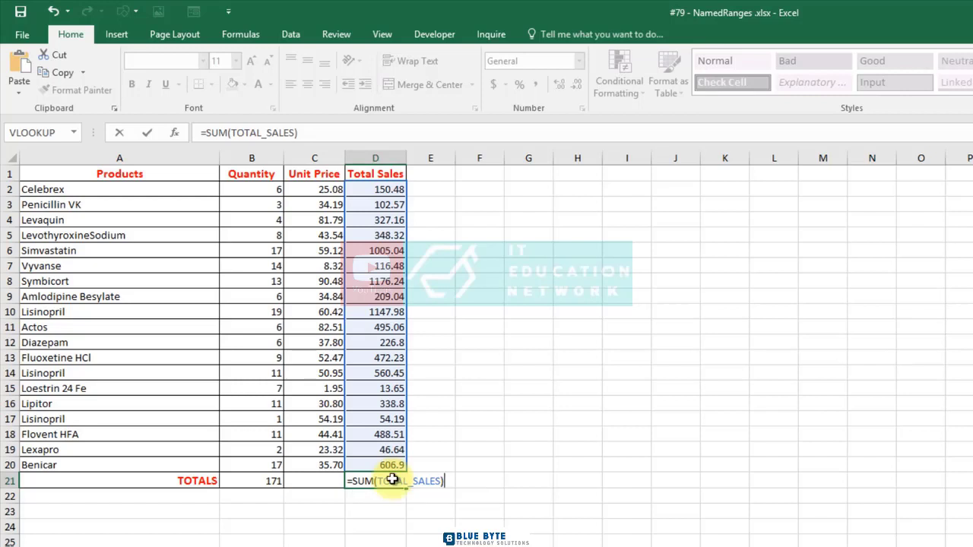
key("Return")
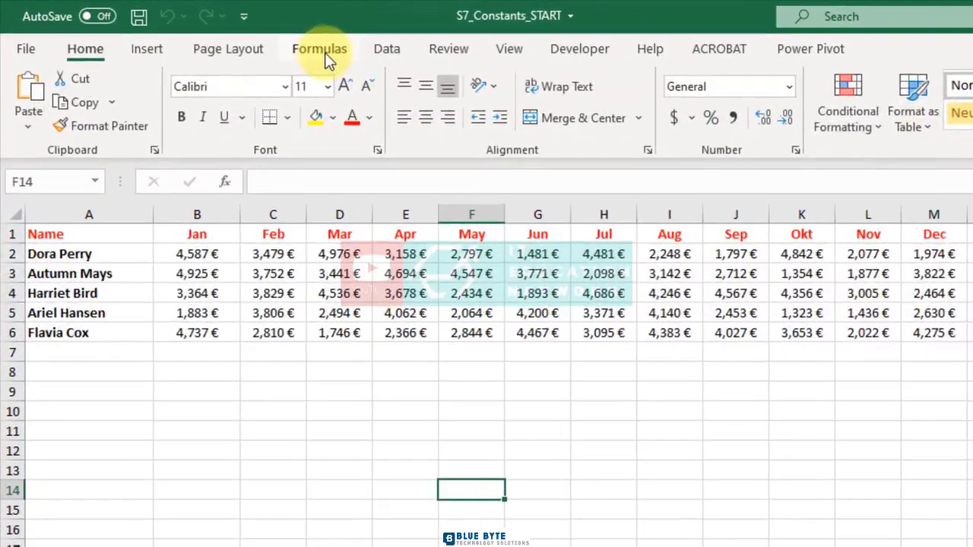
Create a Workbook-scoped name VAT whose Refers to value is the constant =16%.
left_click(166, 26)
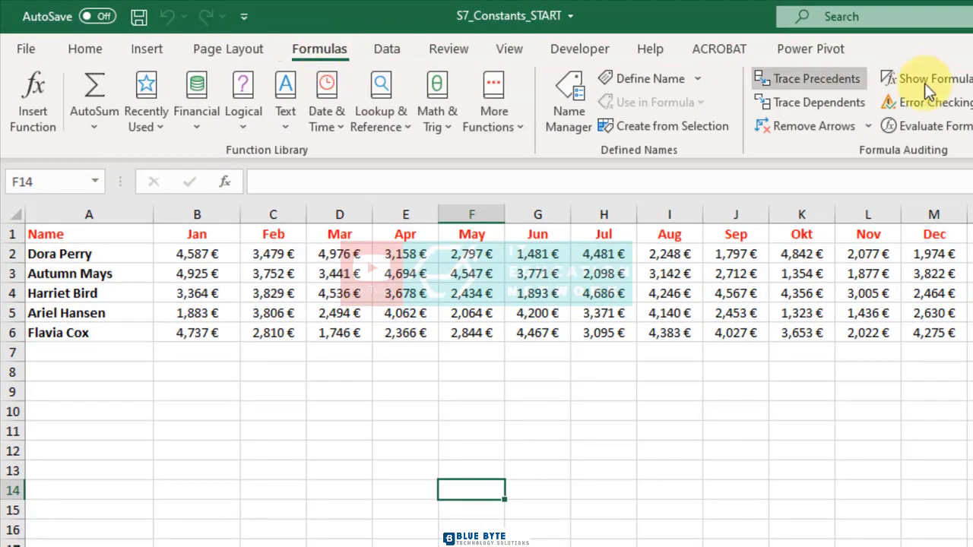
left_click(659, 83)
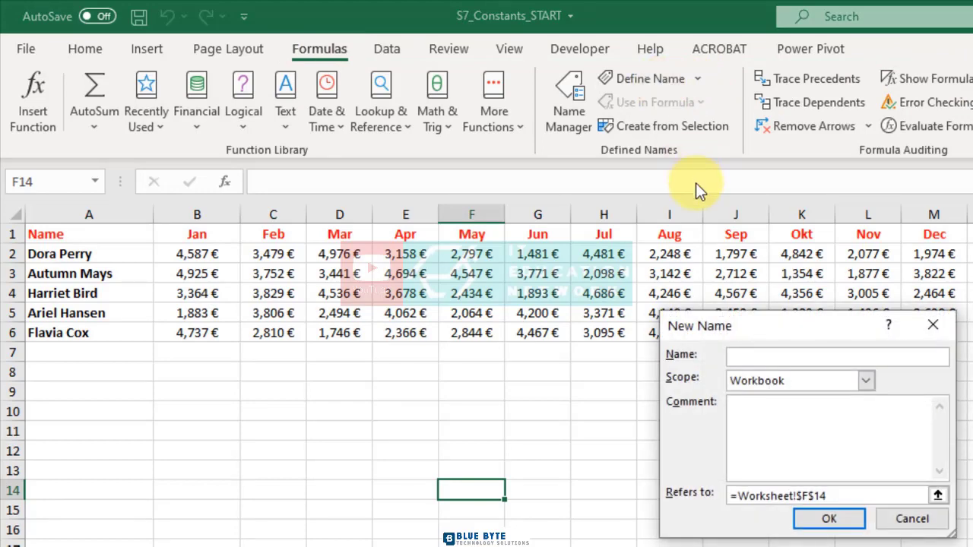
type("VAT")
left_click(866, 380)
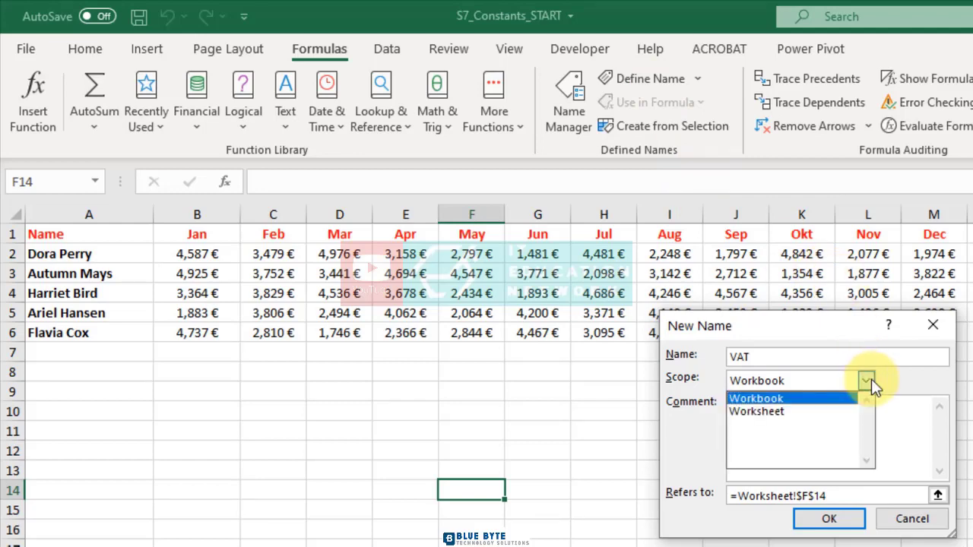
left_click(792, 411)
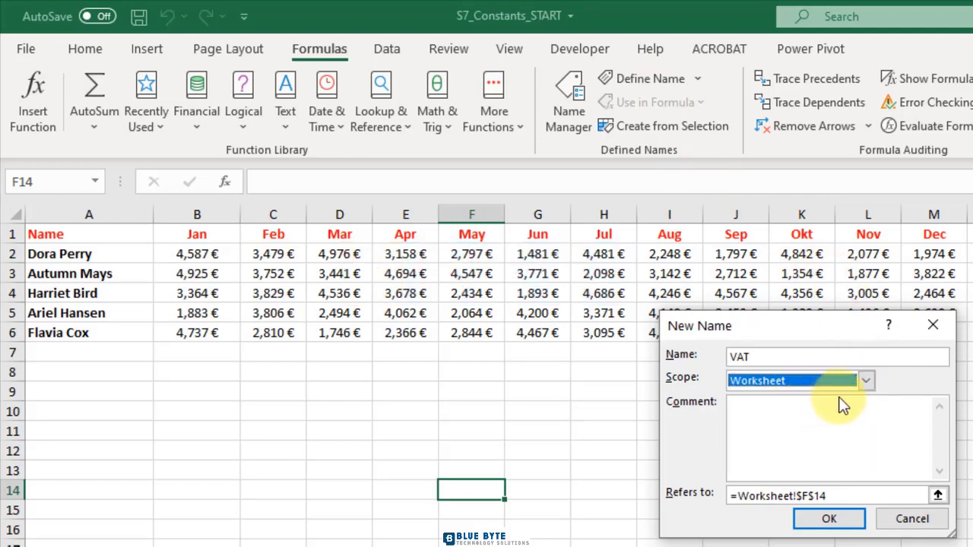
left_click(867, 380)
left_click(793, 399)
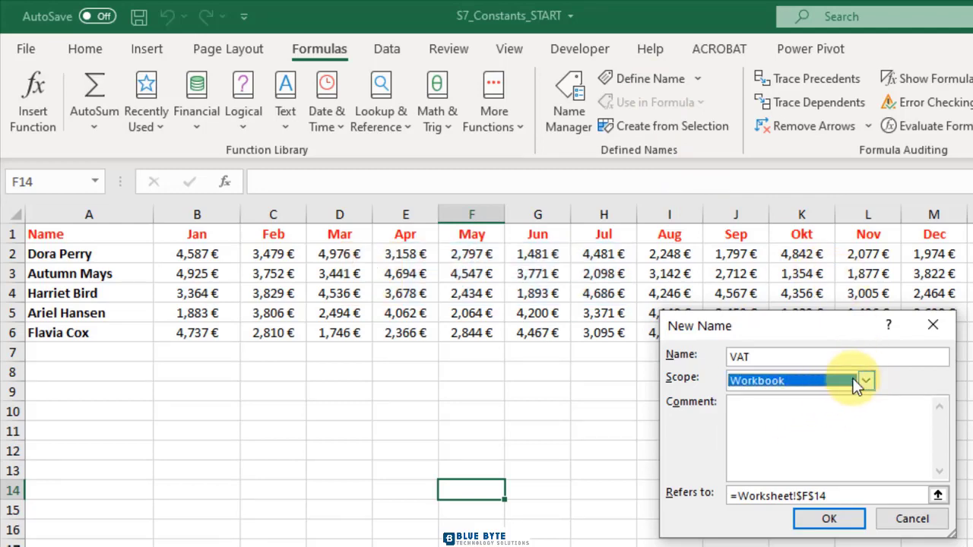
left_click(850, 498)
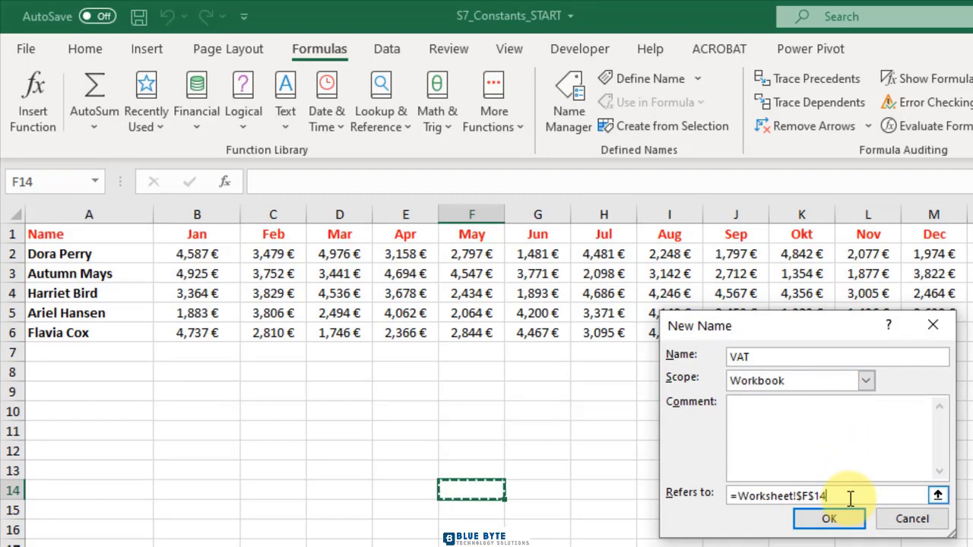
left_click_drag(847, 498, 738, 496)
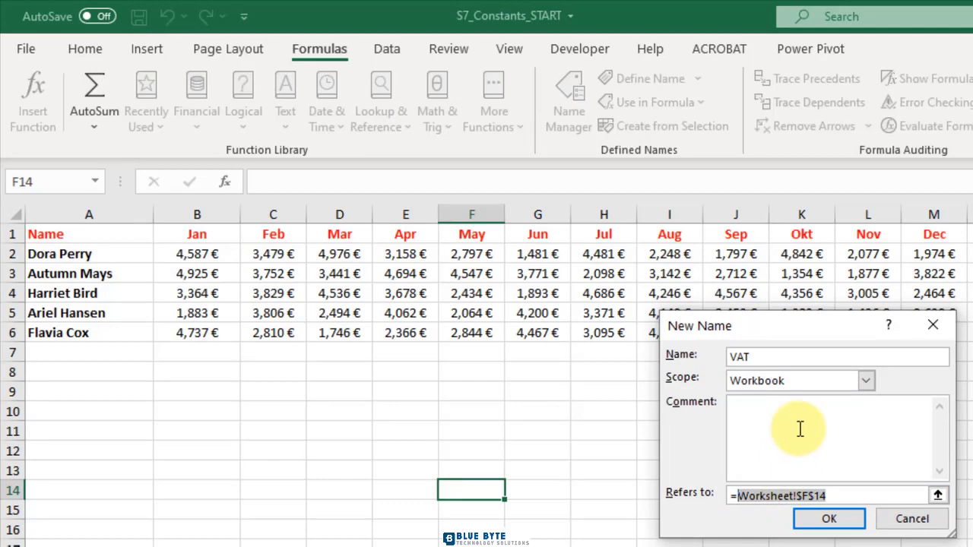
key("BackSpace")
type("16%")
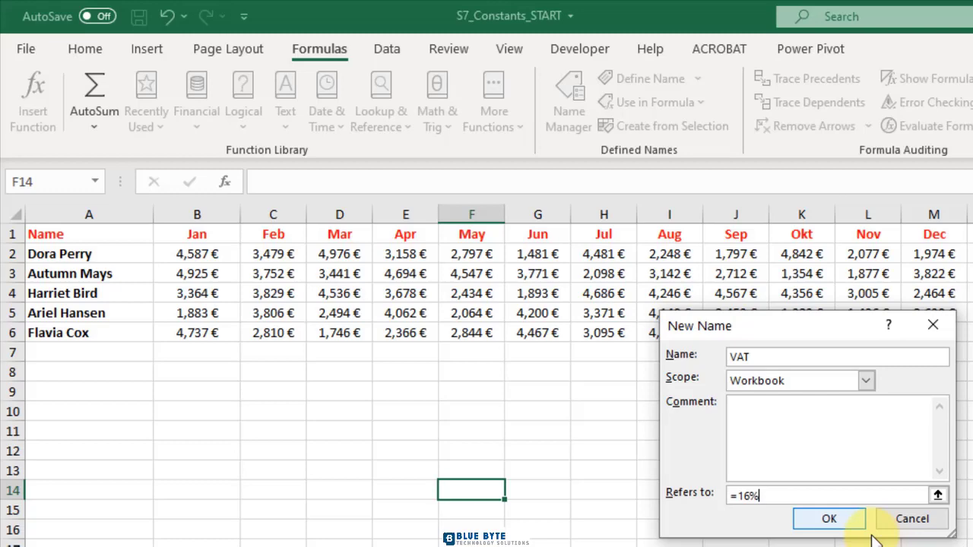
left_click(829, 519)
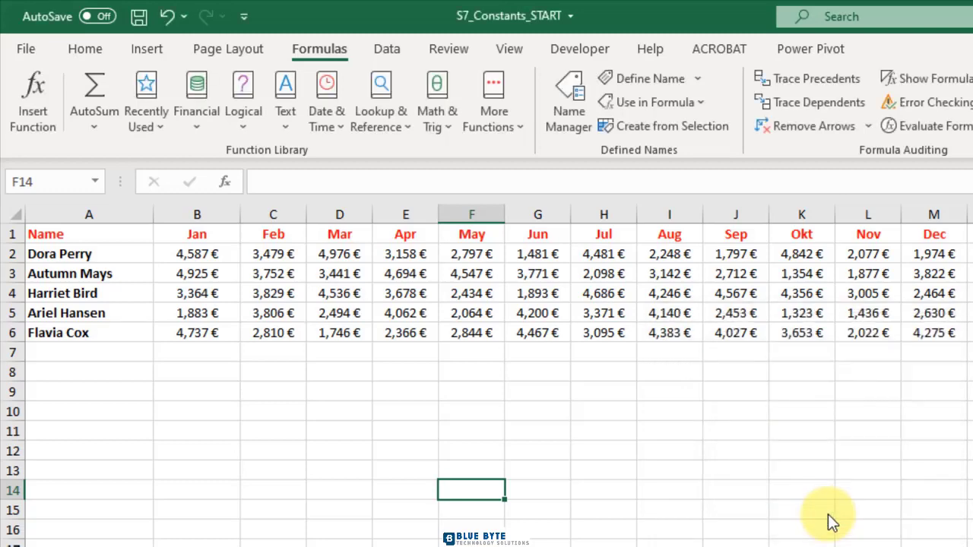
Put =VAT in cell B7 from the autocomplete list, showing 0.16.
left_click(198, 353)
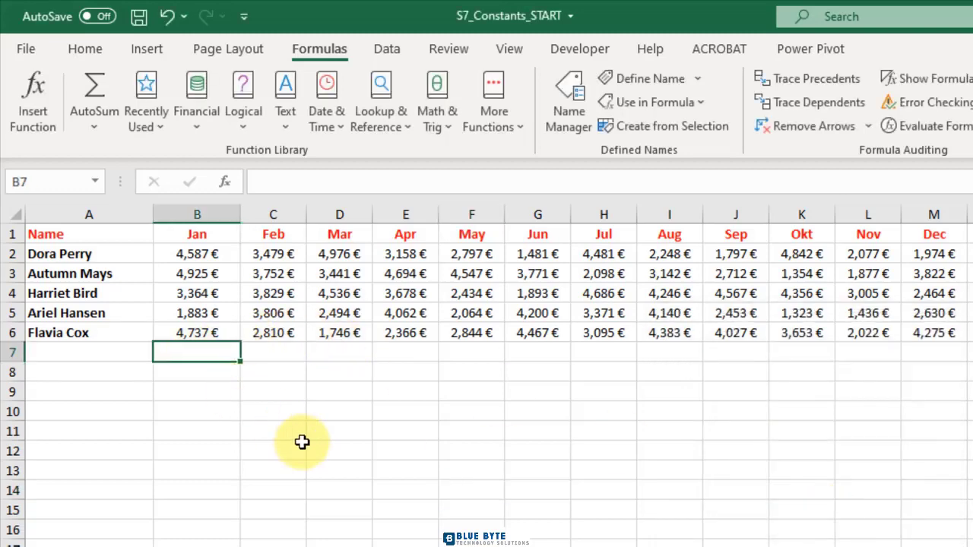
type("=va")
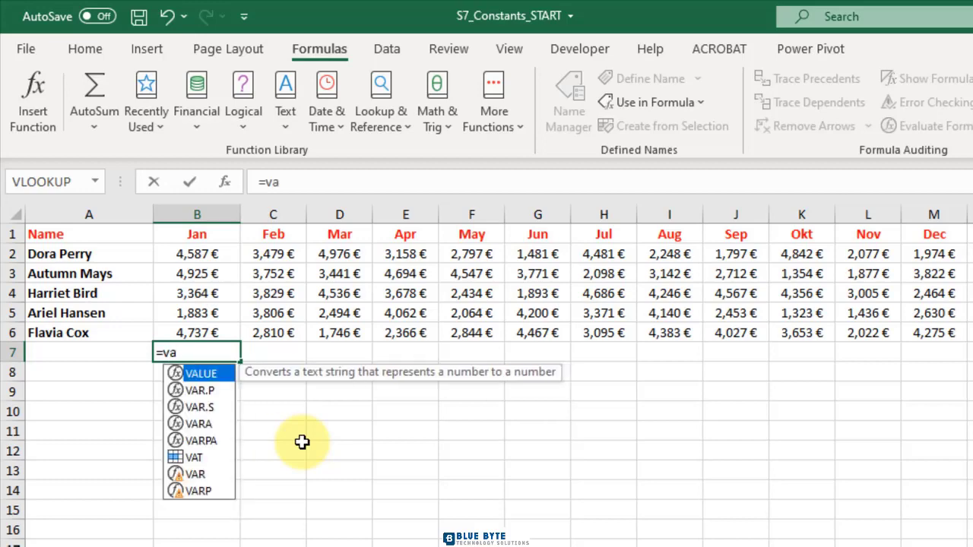
left_click(197, 455)
double_click(197, 456)
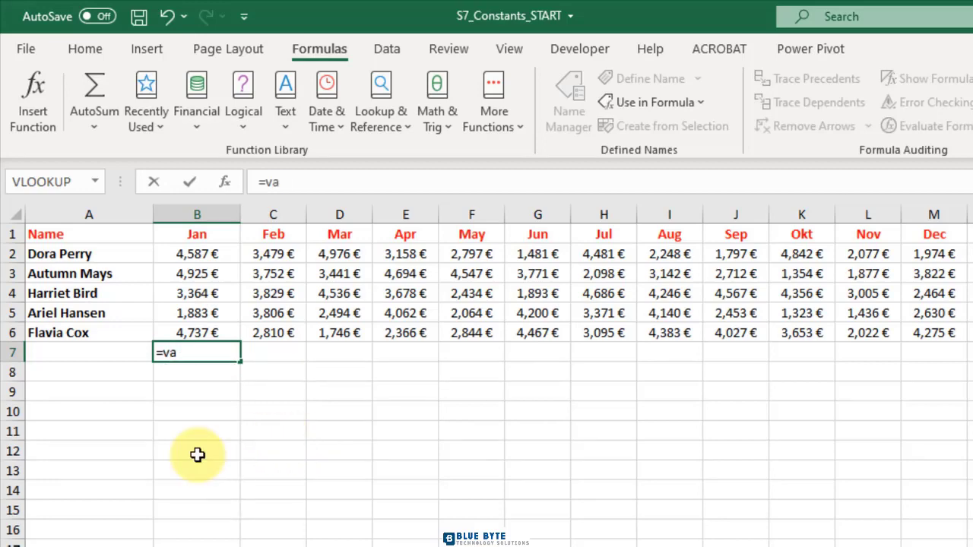
key("Return")
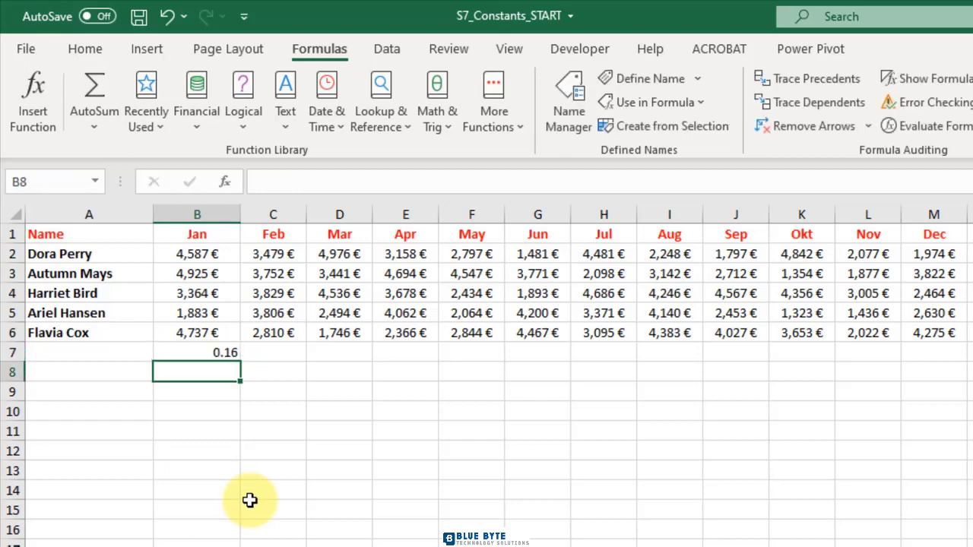
left_click(224, 352)
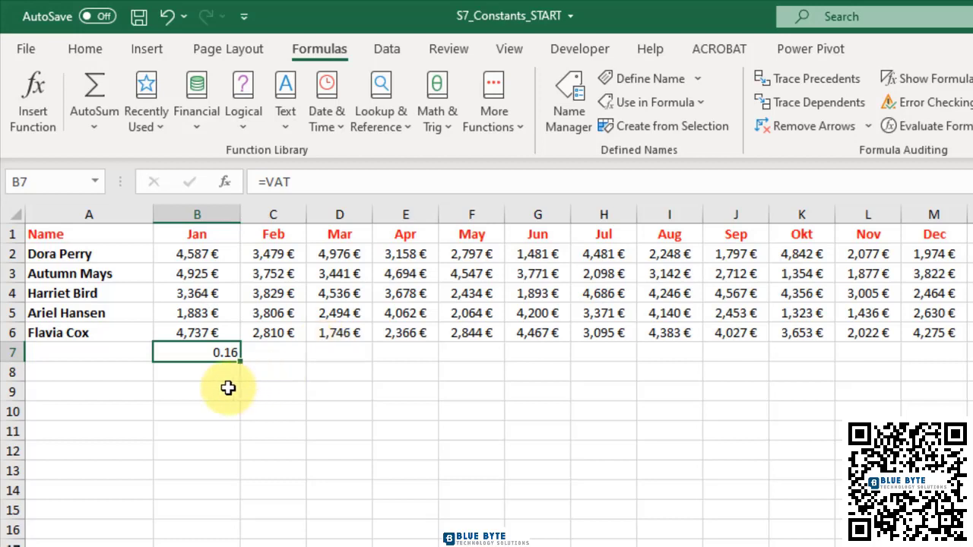
Enter =B6*VAT in cell B8 to get 757.92 VAT on January's amount.
left_click(193, 371)
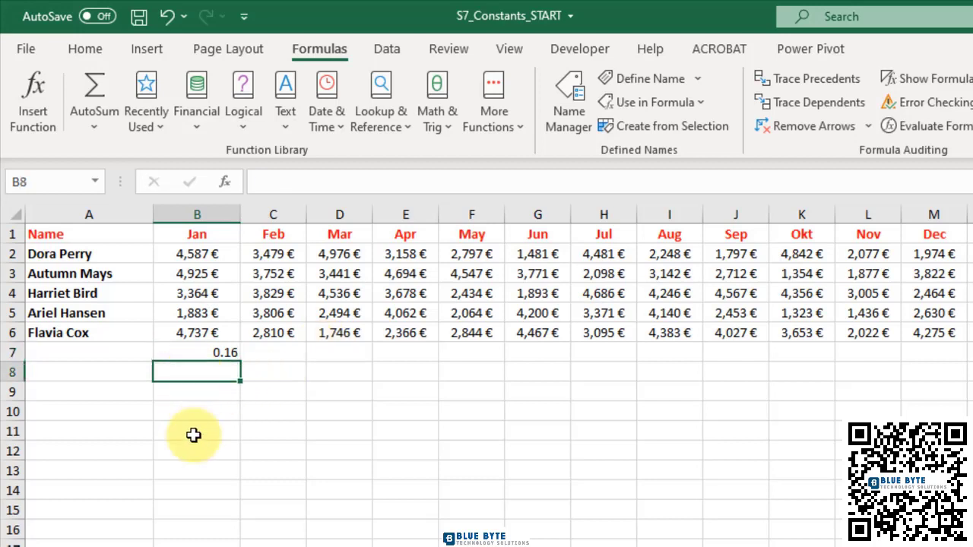
type("=")
left_click(187, 333)
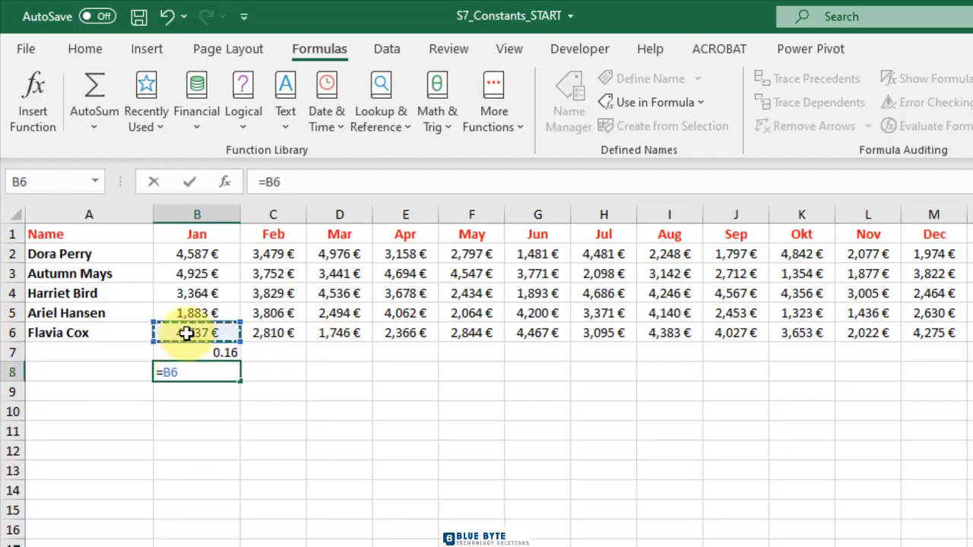
type("*vat")
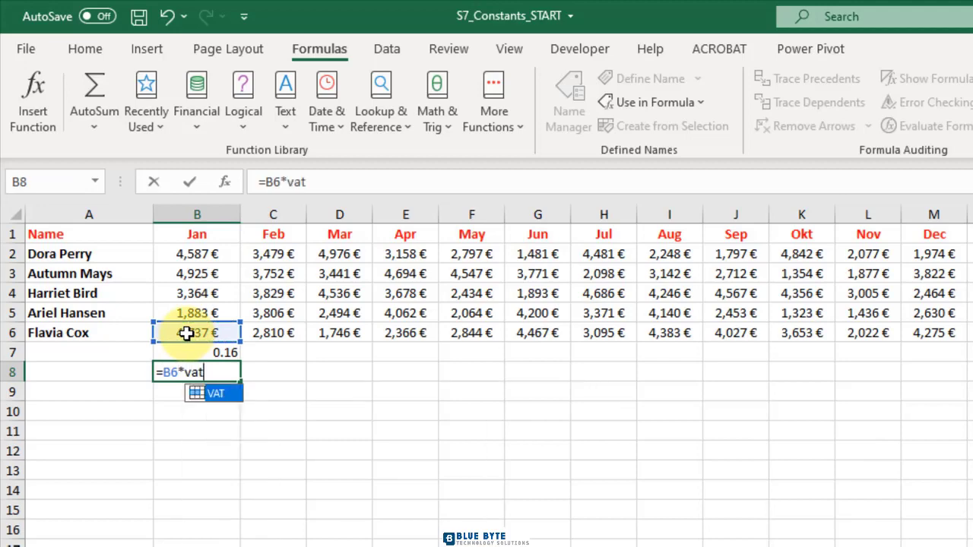
key("Tab")
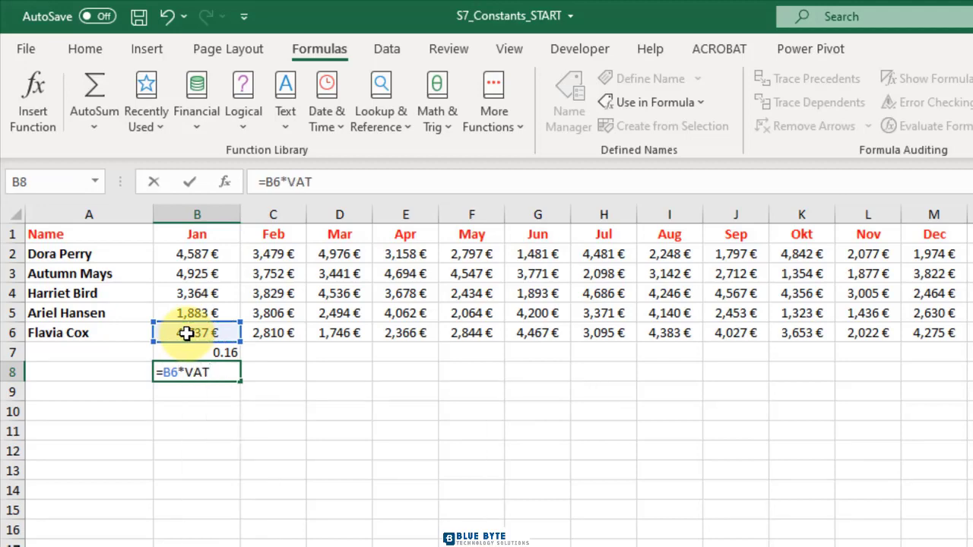
key("Return")
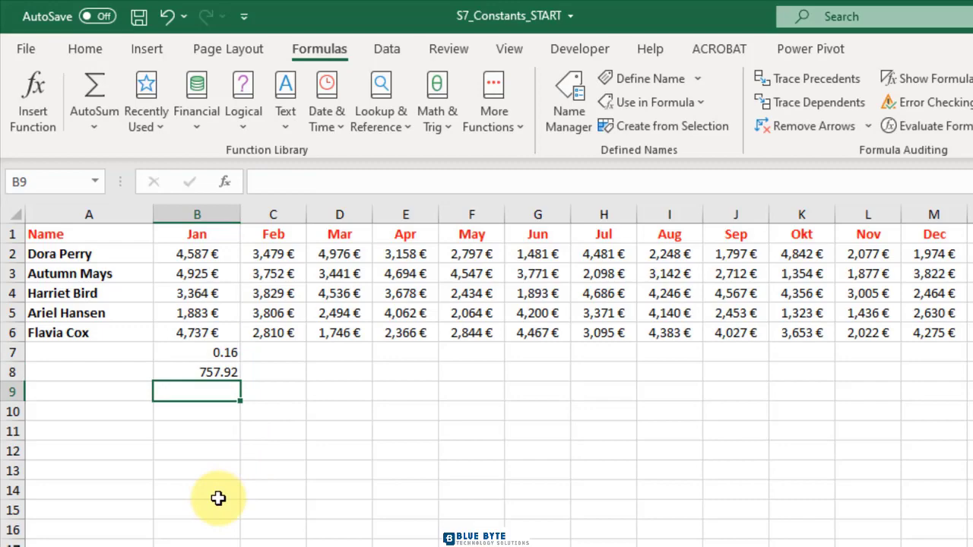
Review VAT in the Name Manager and confirm it refers to =16%.
left_click(568, 119)
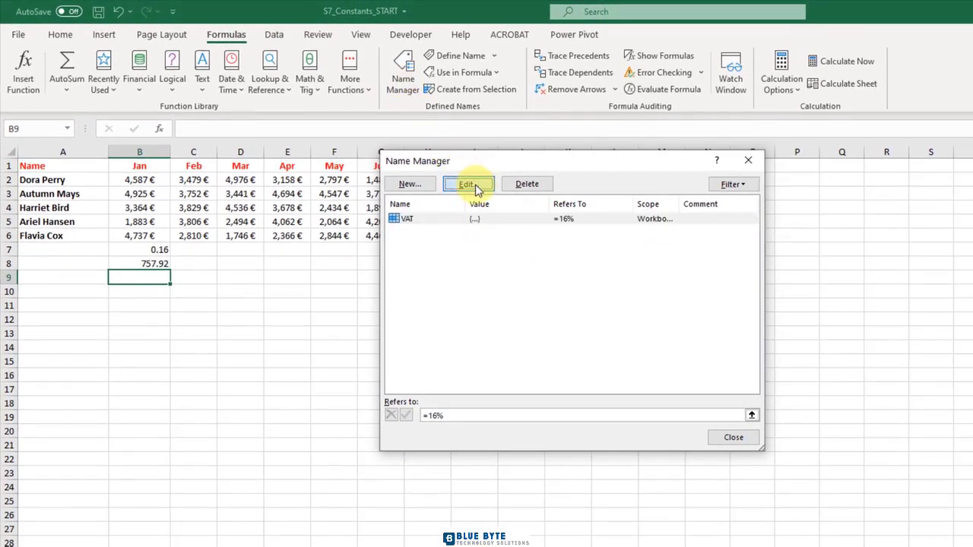
left_click(496, 194)
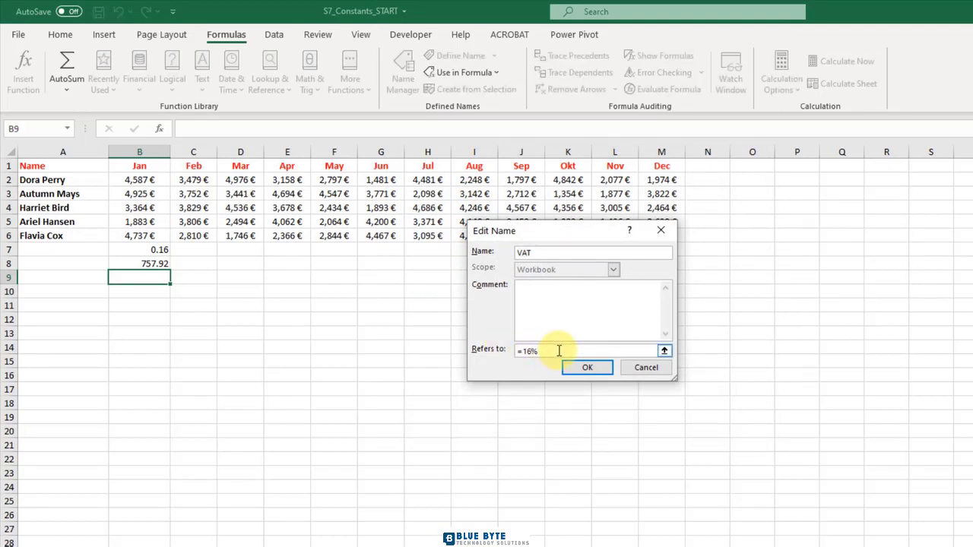
left_click(597, 373)
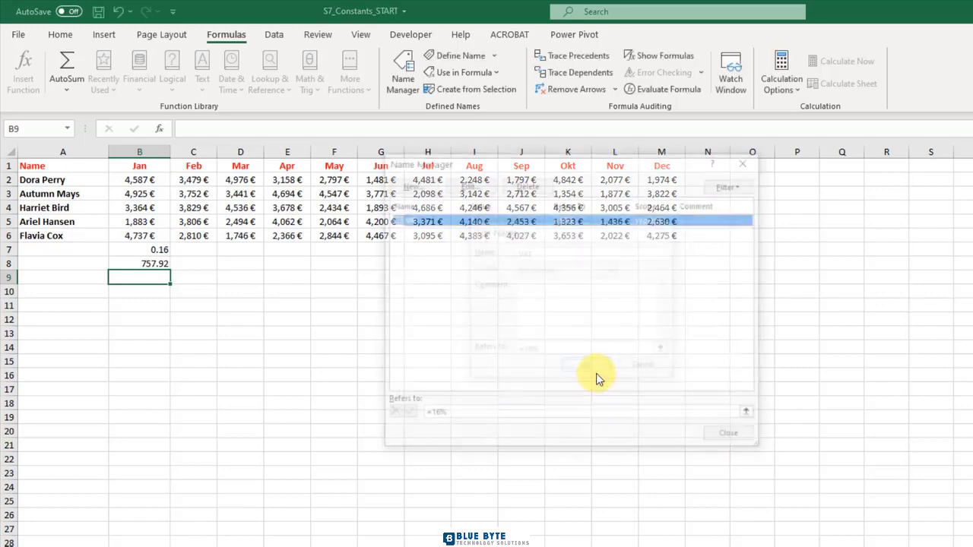